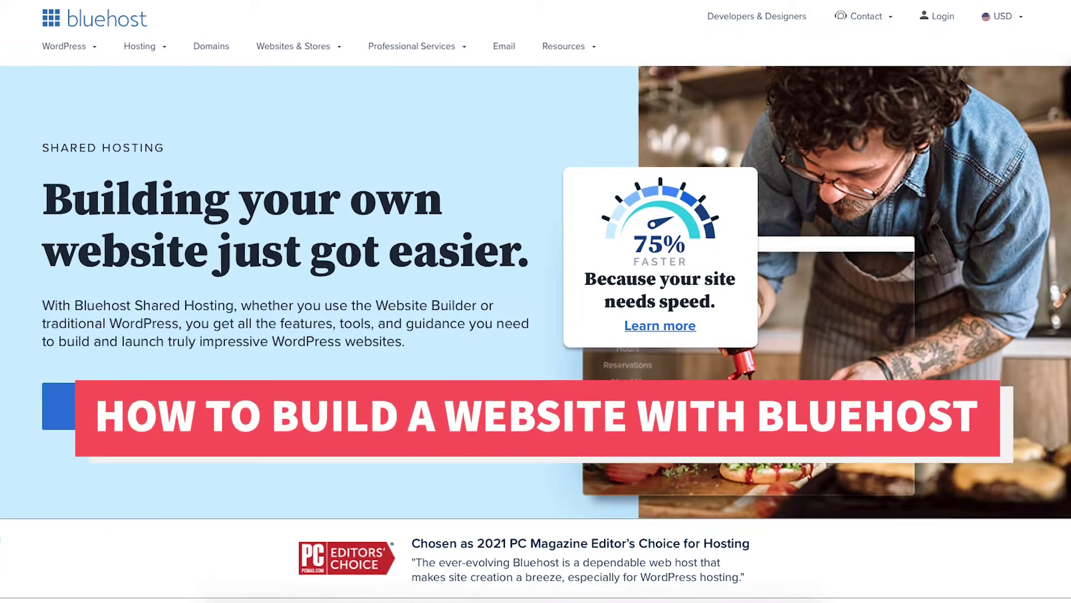
Step: Scroll past the hero banner to the Basic, Plus, Choice Plus and Pro pricing cards
scroll(535, 302, down, 2)
scroll(536, 301, down, 3)
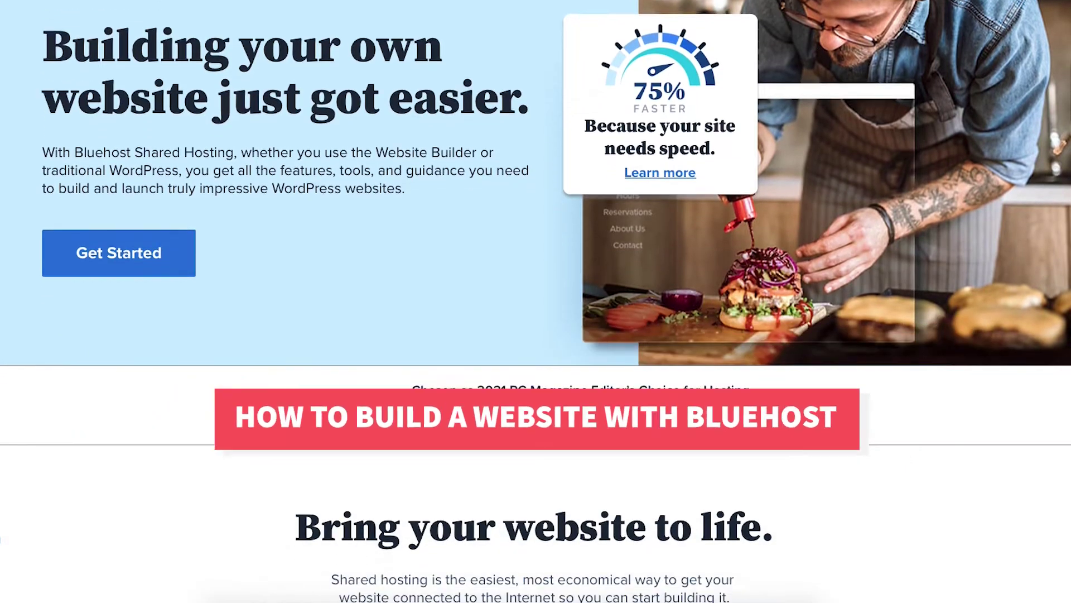
scroll(536, 301, down, 3)
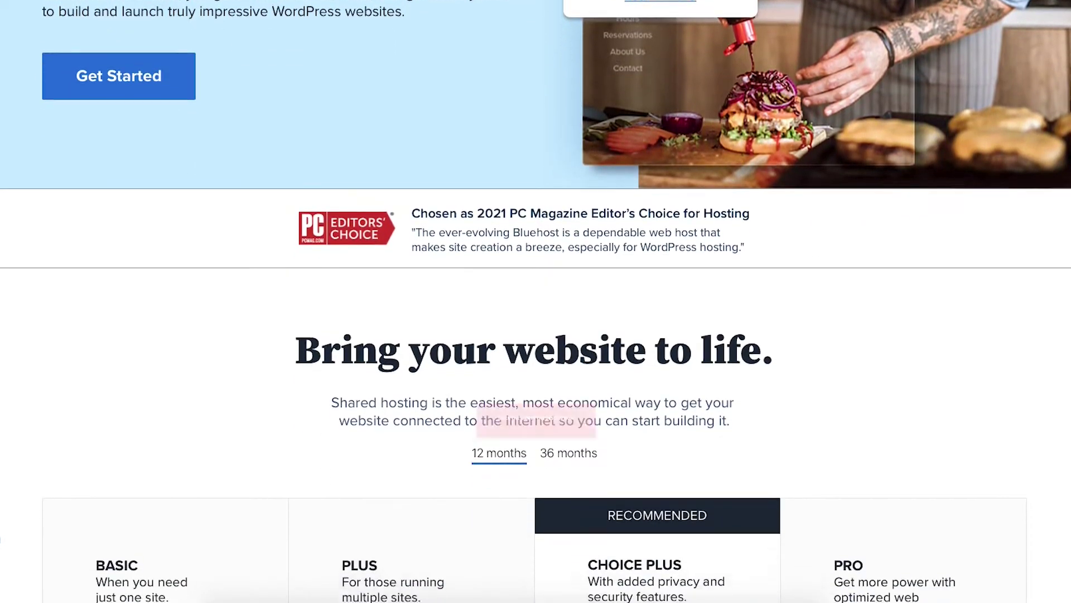
scroll(536, 301, down, 4)
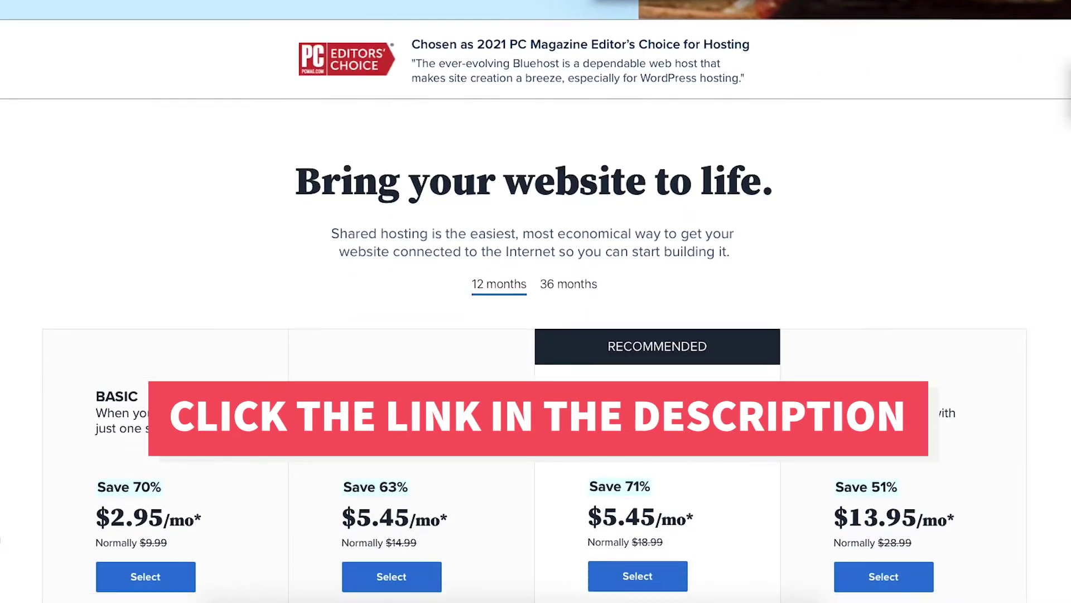
scroll(536, 302, down, 3)
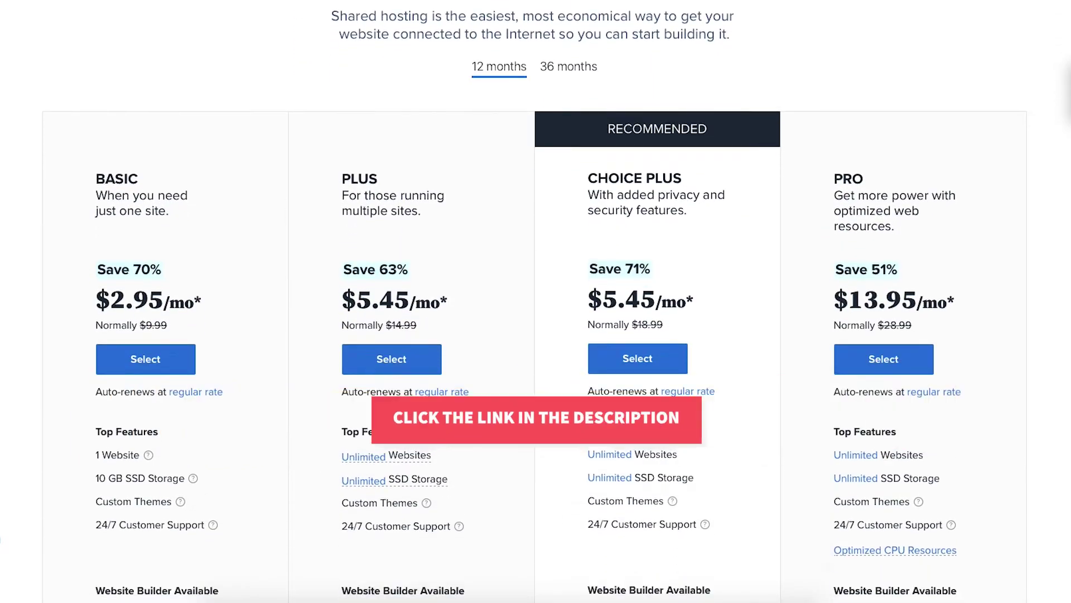
scroll(536, 301, down, 3)
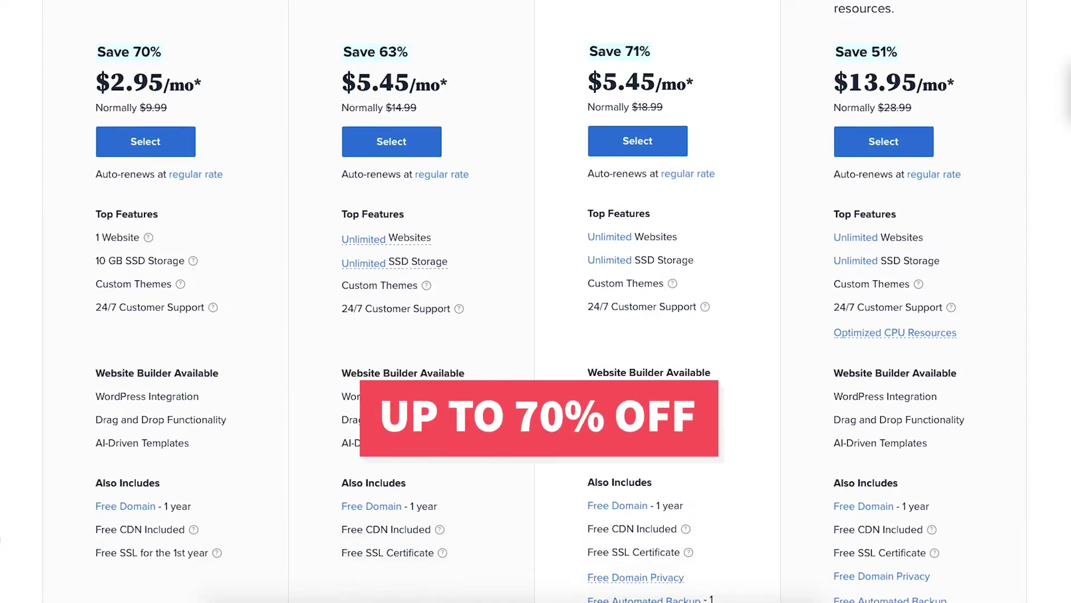
scroll(536, 302, down, 1)
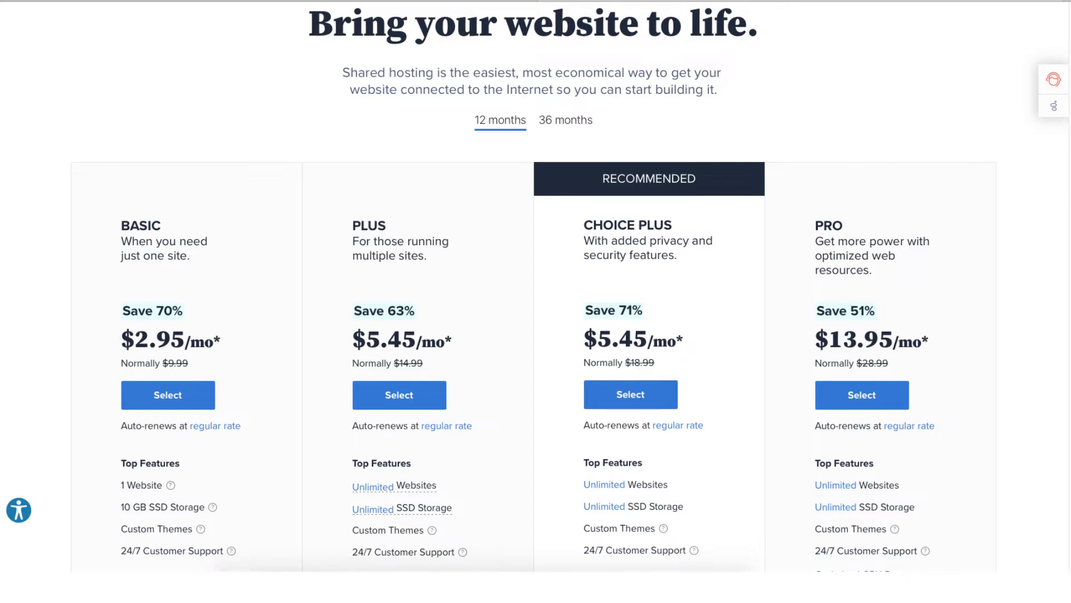
Step: Compare the 36-month plan prices, then return to 12-month pricing
click(566, 120)
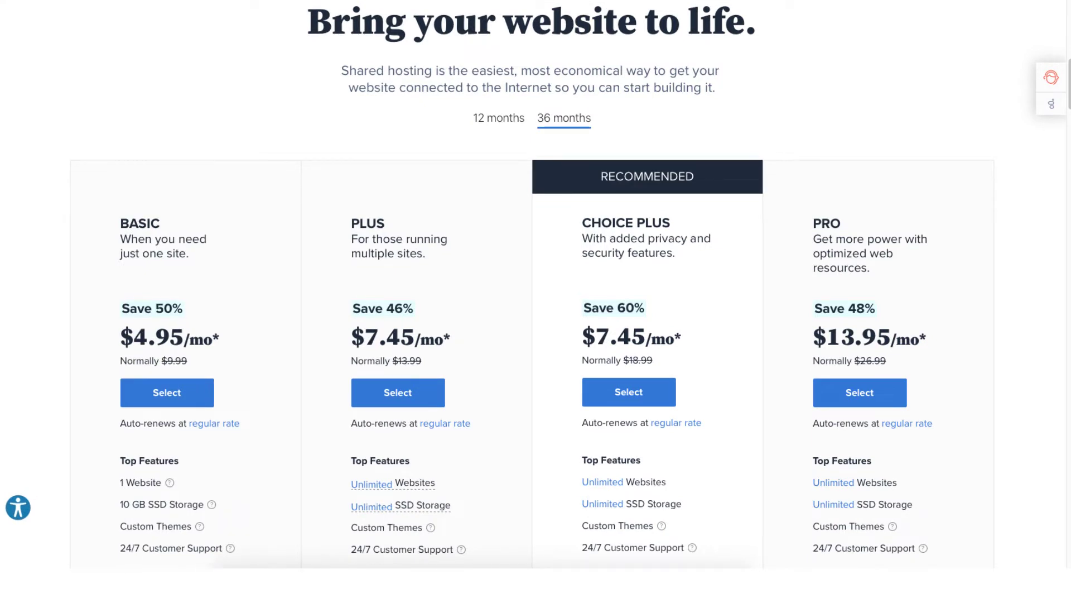
click(499, 118)
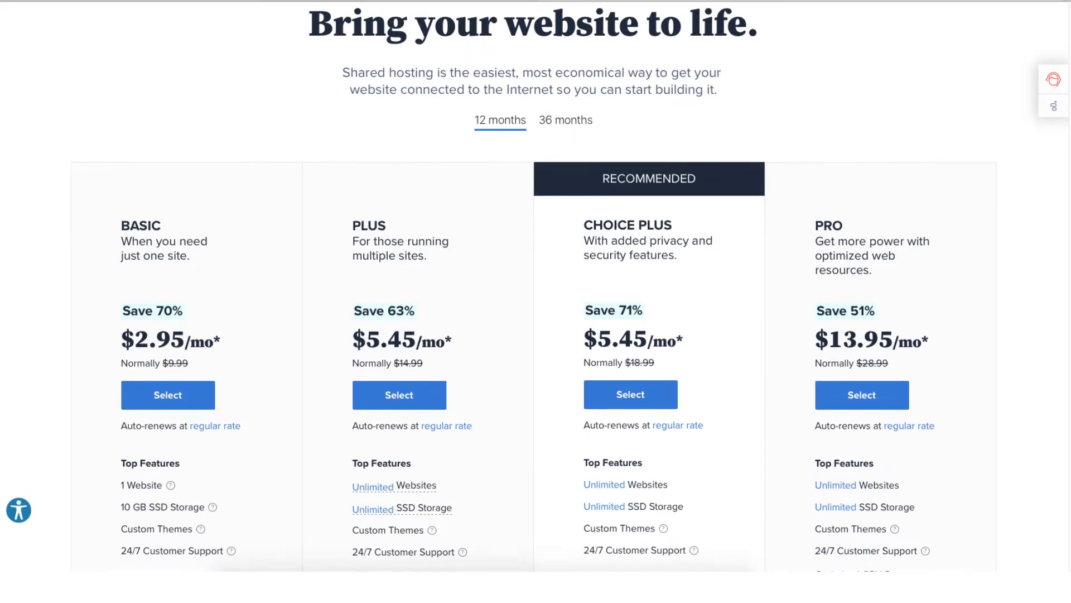
Step: Scroll the pricing cards to view each plan's Top Features and Website Builder tools
scroll(535, 302, down, 3)
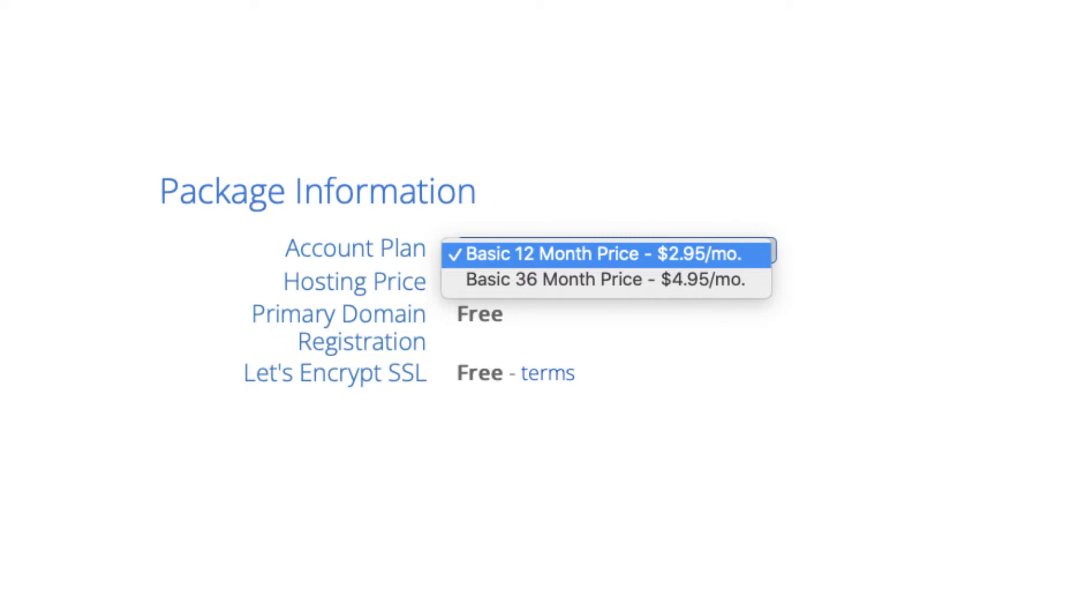
Step: Confirm 'Basic 12 Month Price - $2.95/mo.' as the account plan
key(Return)
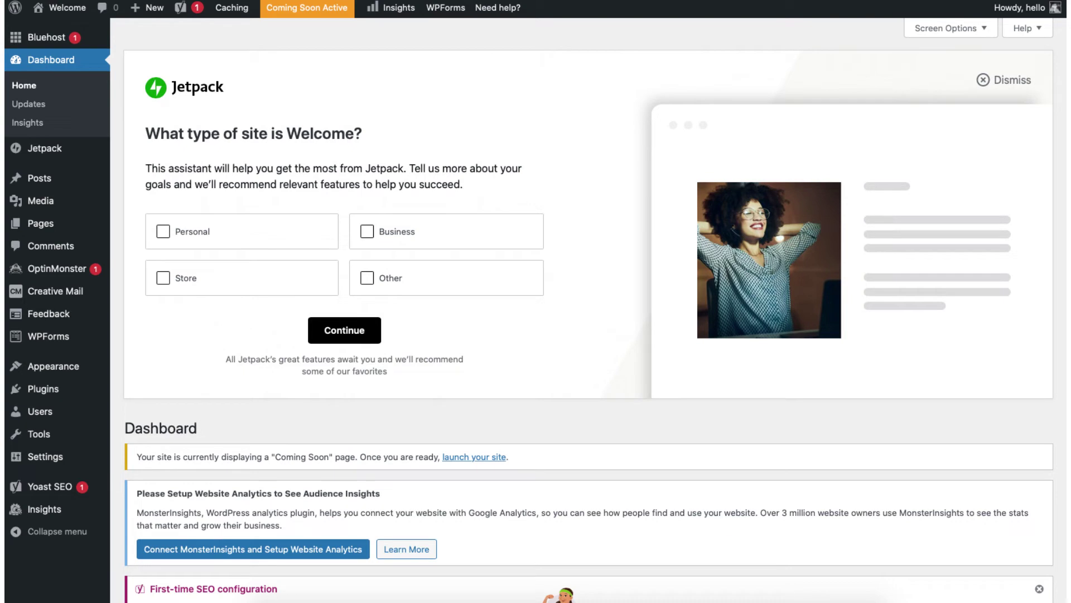
Step: Bring up the Appearance menu in the WordPress admin sidebar
mouse_move(54, 366)
mouse_move(136, 198)
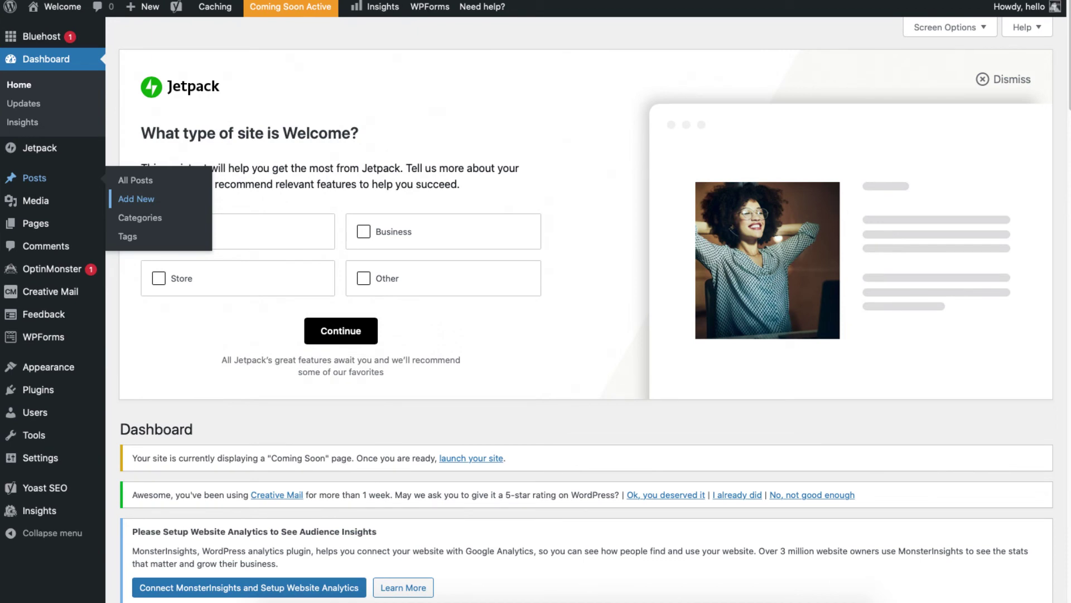
mouse_move(36, 223)
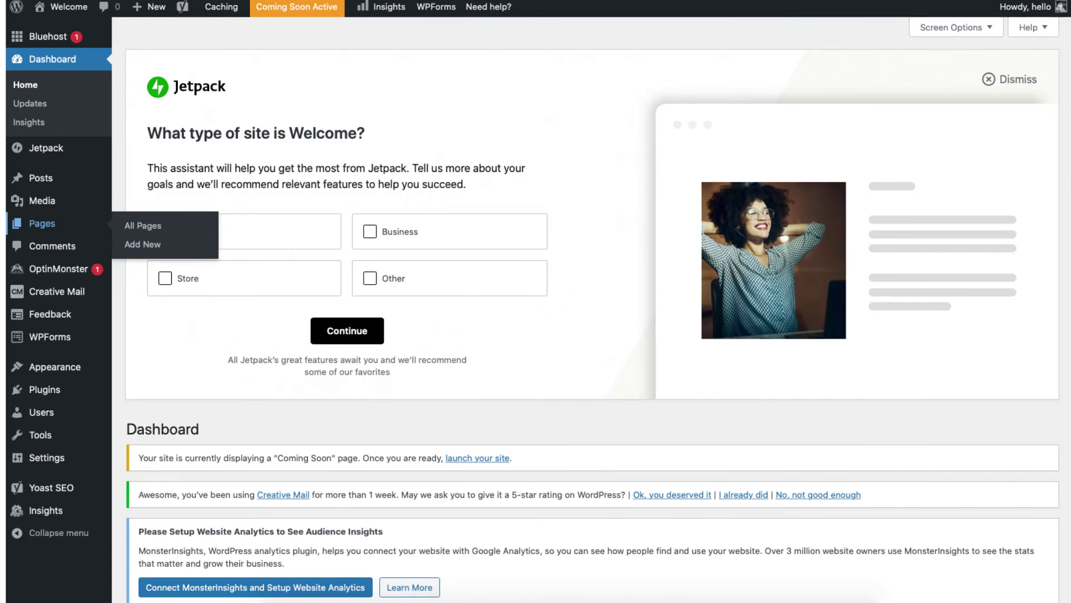
mouse_move(39, 200)
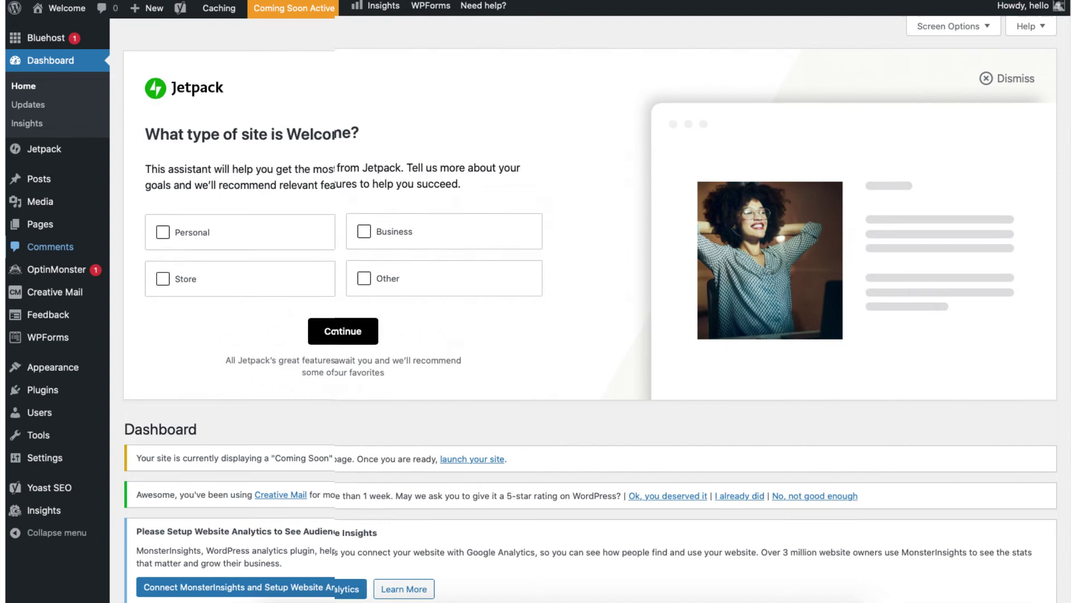
Step: Go to Plugins > Add New to show the featured plugins grid
mouse_move(43, 390)
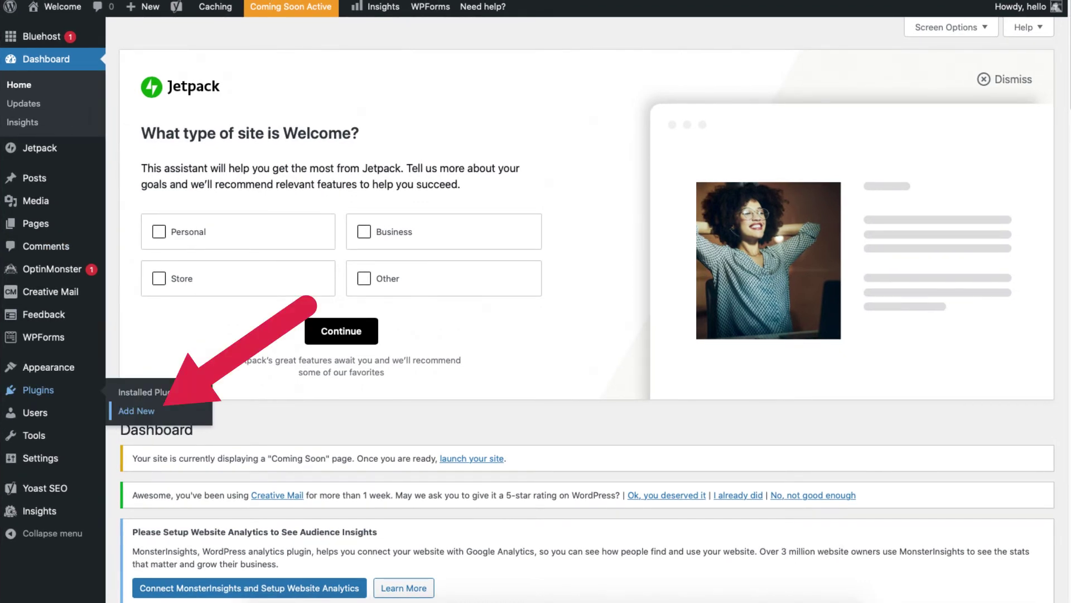
click(136, 411)
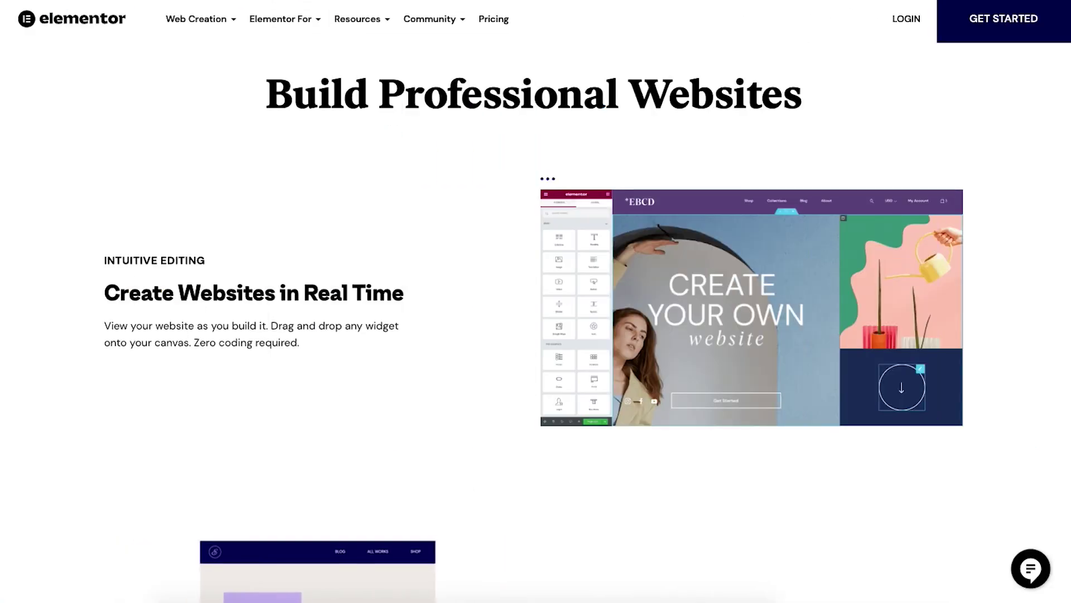
scroll(535, 336, down, 1)
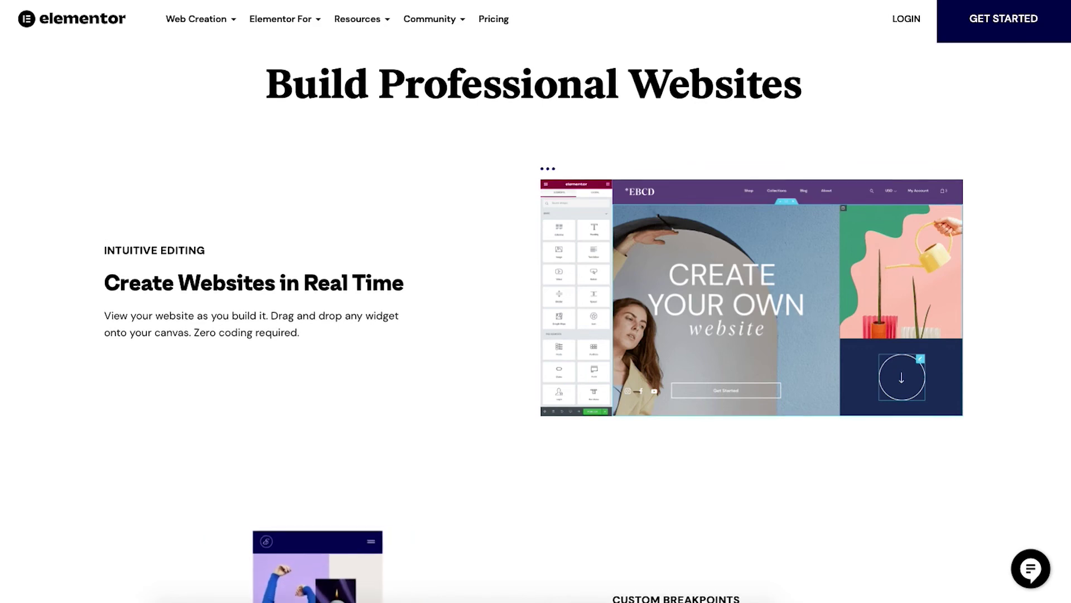
scroll(535, 336, down, 5)
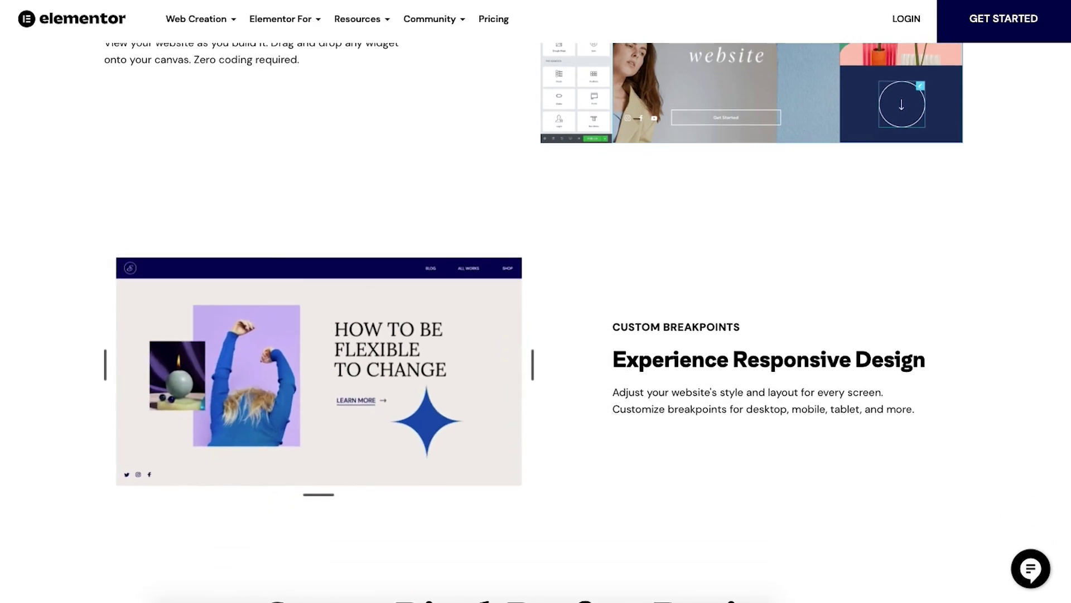
scroll(534, 335, down, 4)
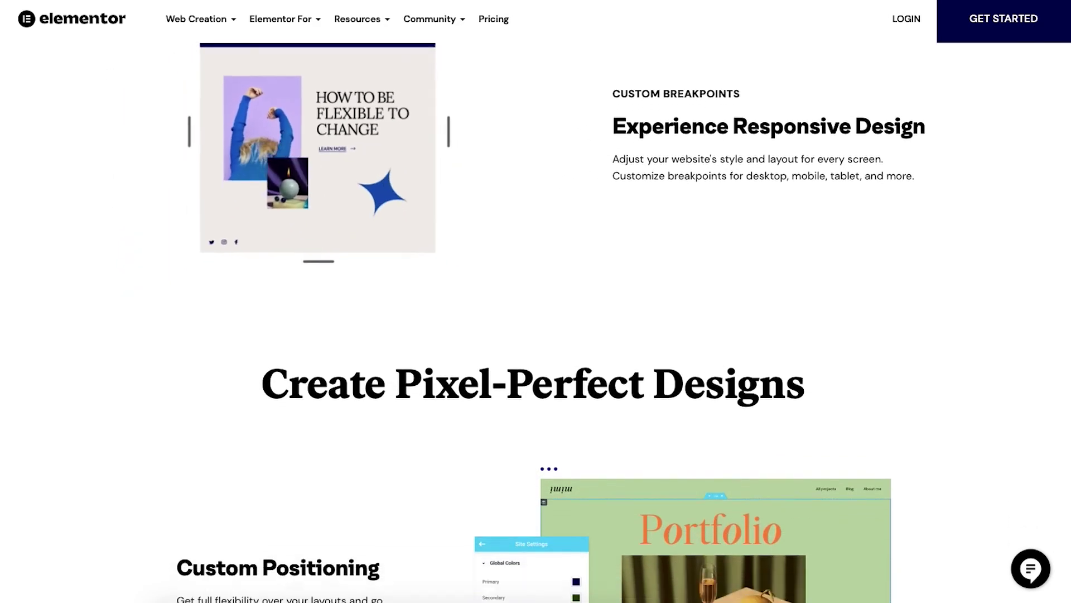
scroll(534, 334, down, 4)
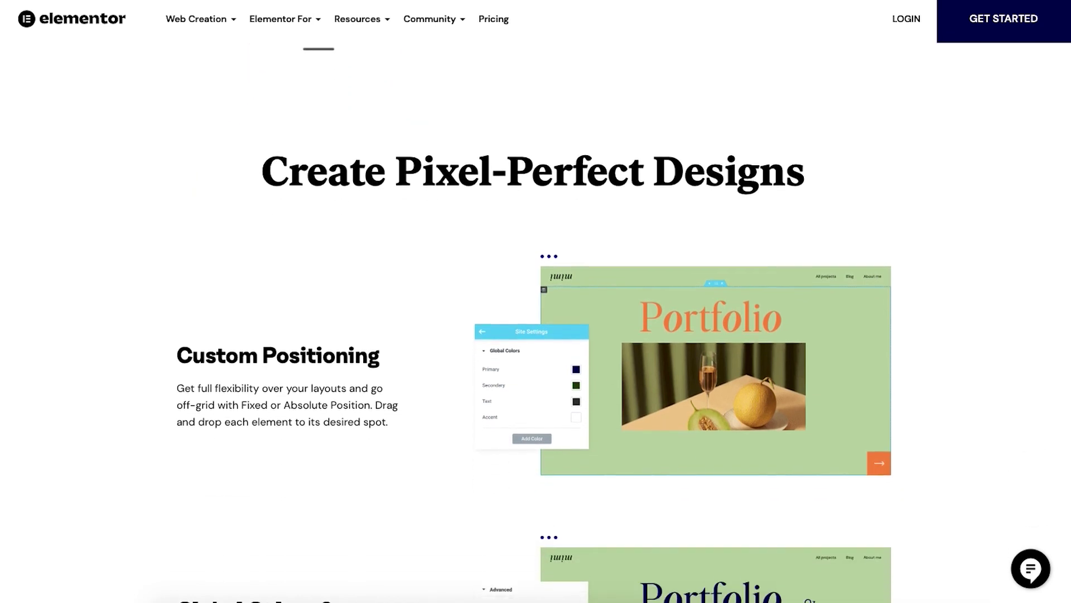
scroll(535, 335, down, 5)
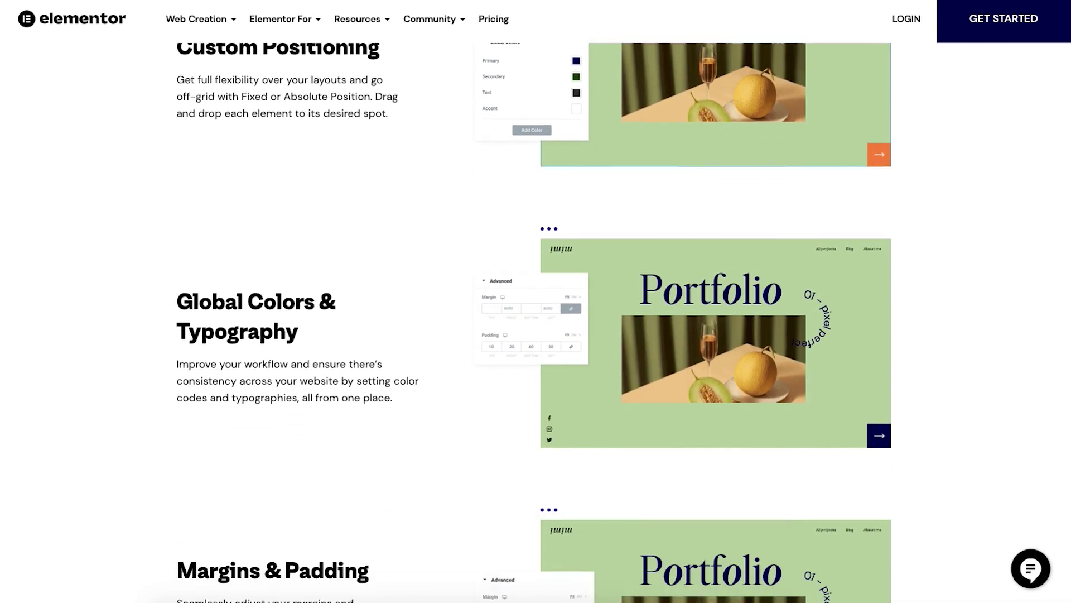
scroll(534, 335, down, 5)
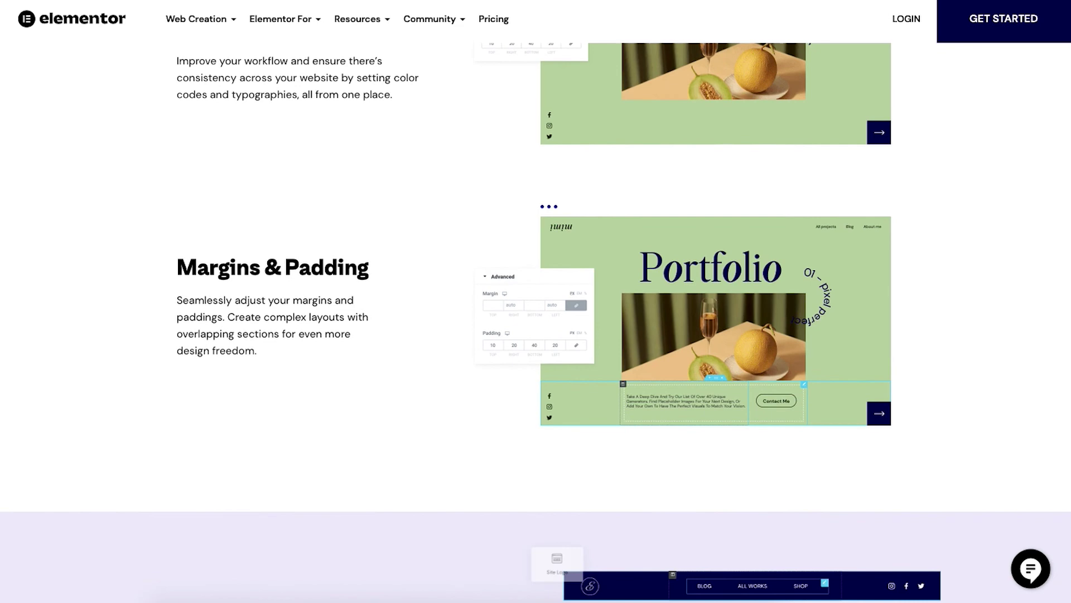
scroll(1070, 328, down, 5)
scroll(1069, 329, down, 5)
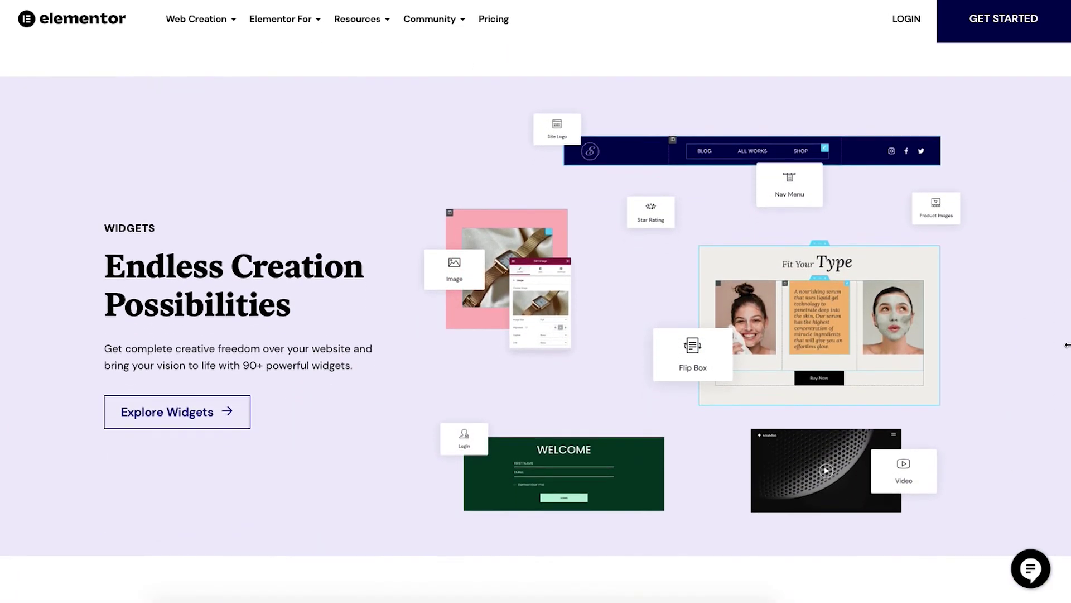
scroll(1065, 362, down, 5)
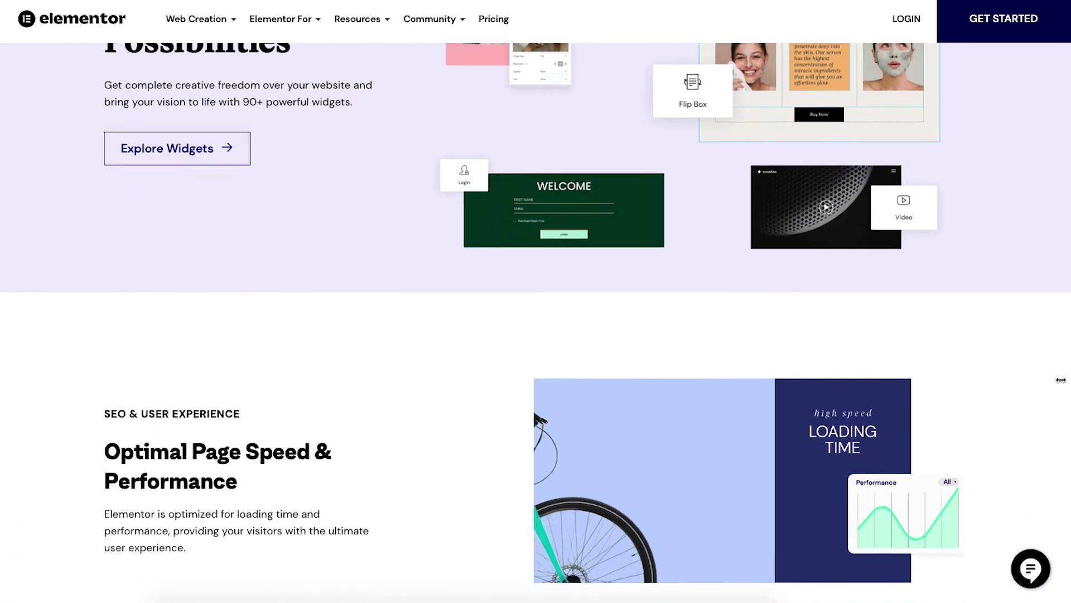
scroll(1054, 400, down, 5)
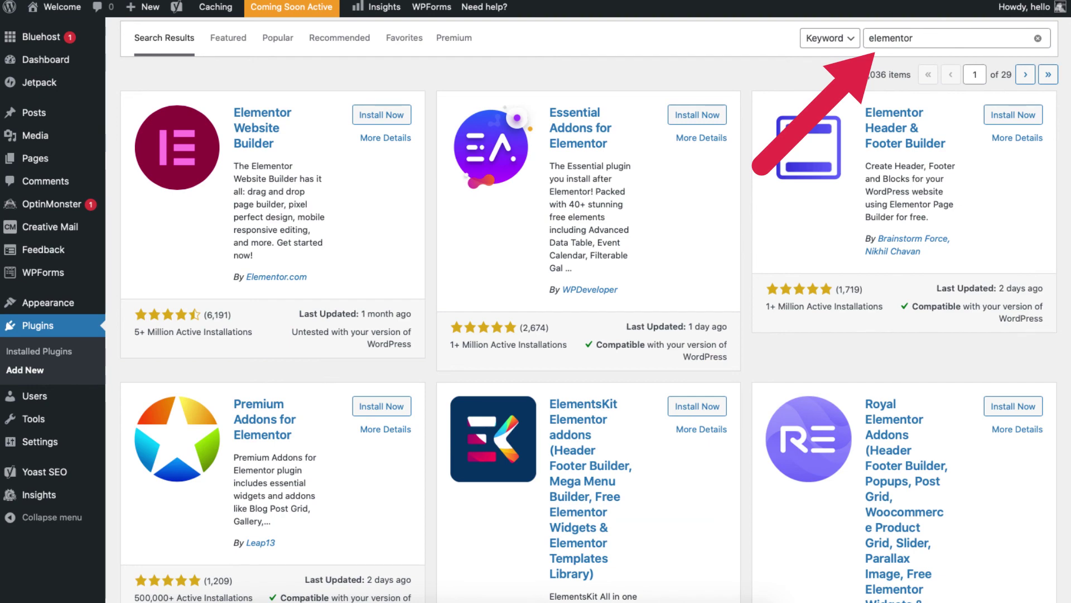
Step: Scroll through the 'elementor' search results to locate Elementor Website Builder
scroll(590, 311, down, 2)
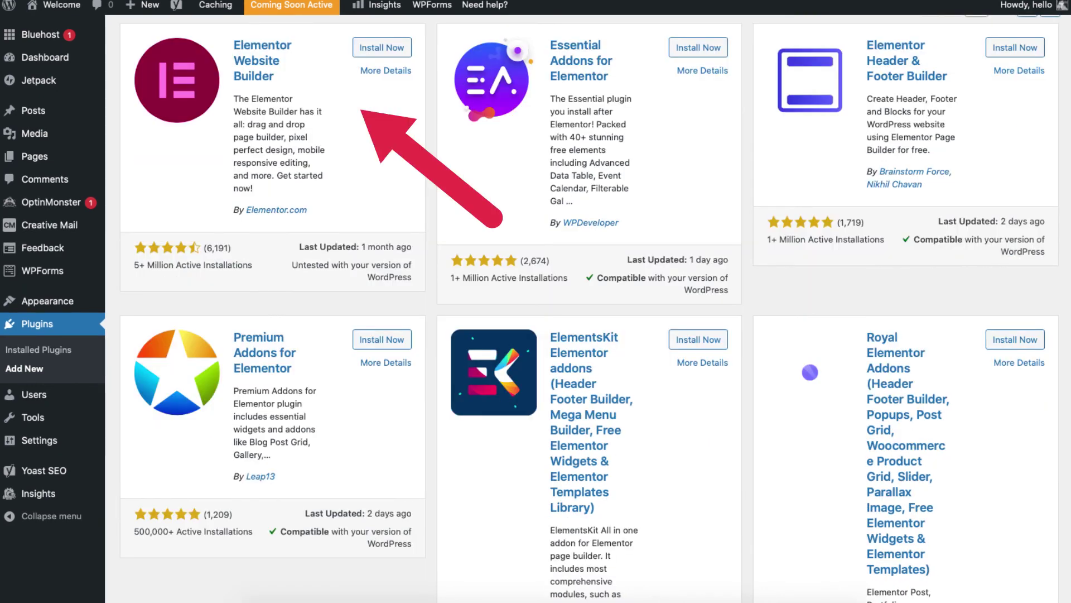
scroll(590, 311, up, 2)
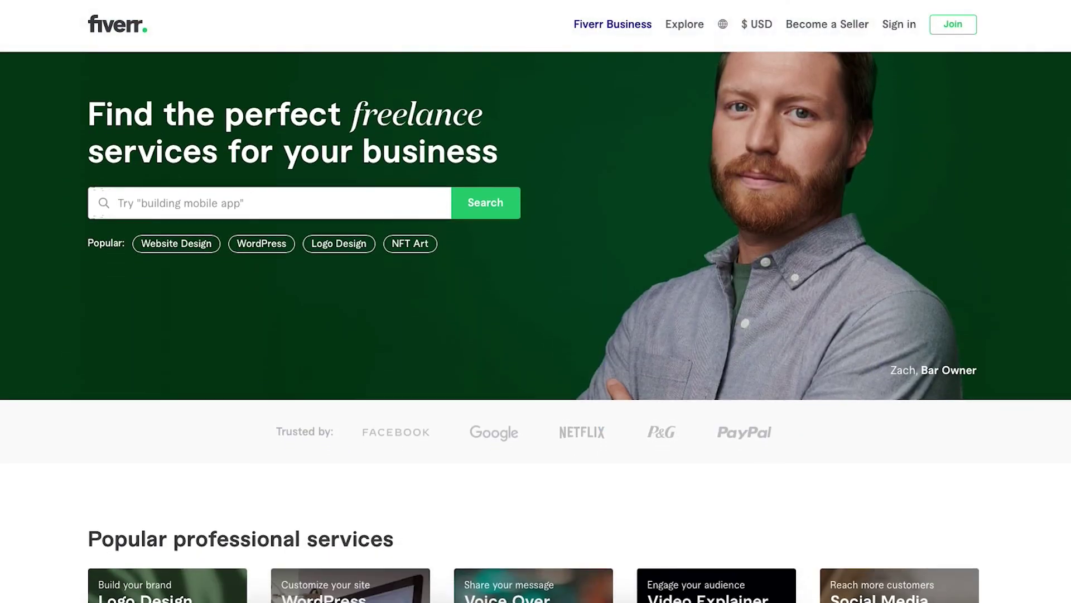
Step: Scroll the Fiverr homepage past popular services and categories to the Fiverr Business banner
scroll(536, 302, down, 5)
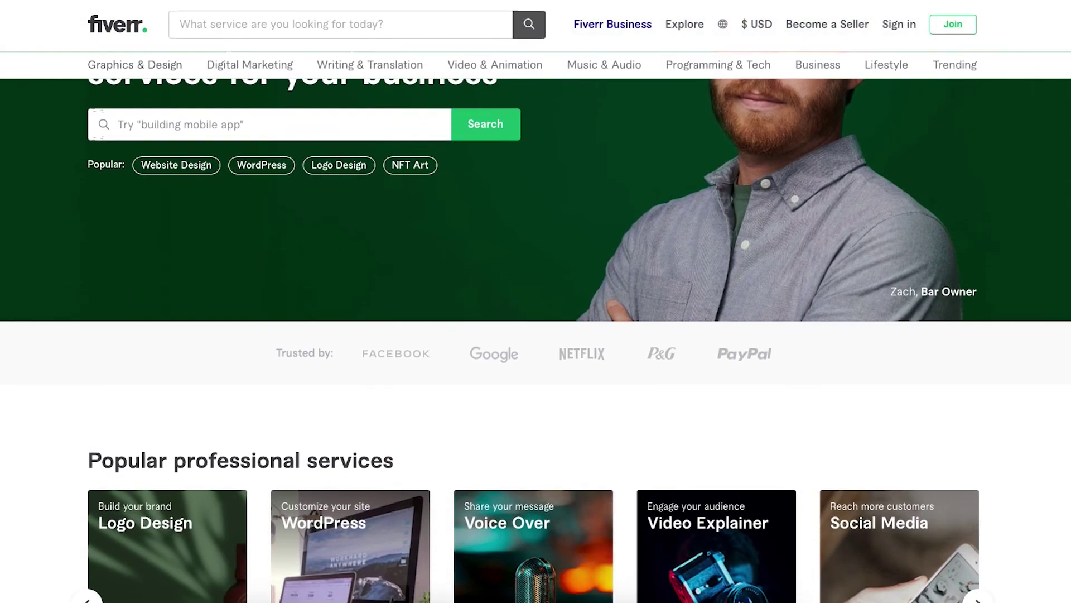
scroll(536, 302, down, 4)
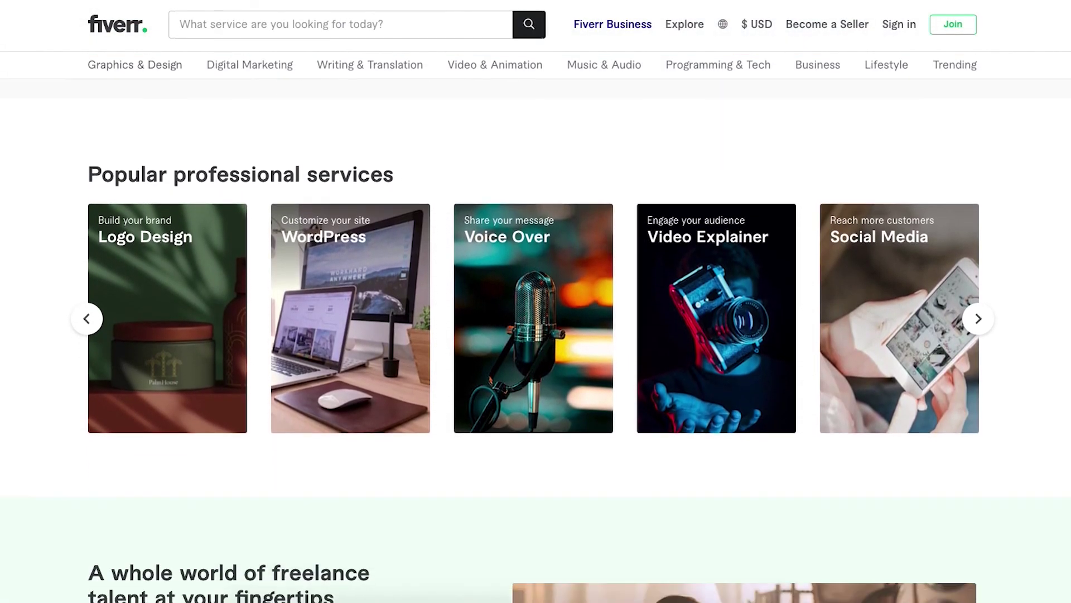
scroll(536, 301, down, 3)
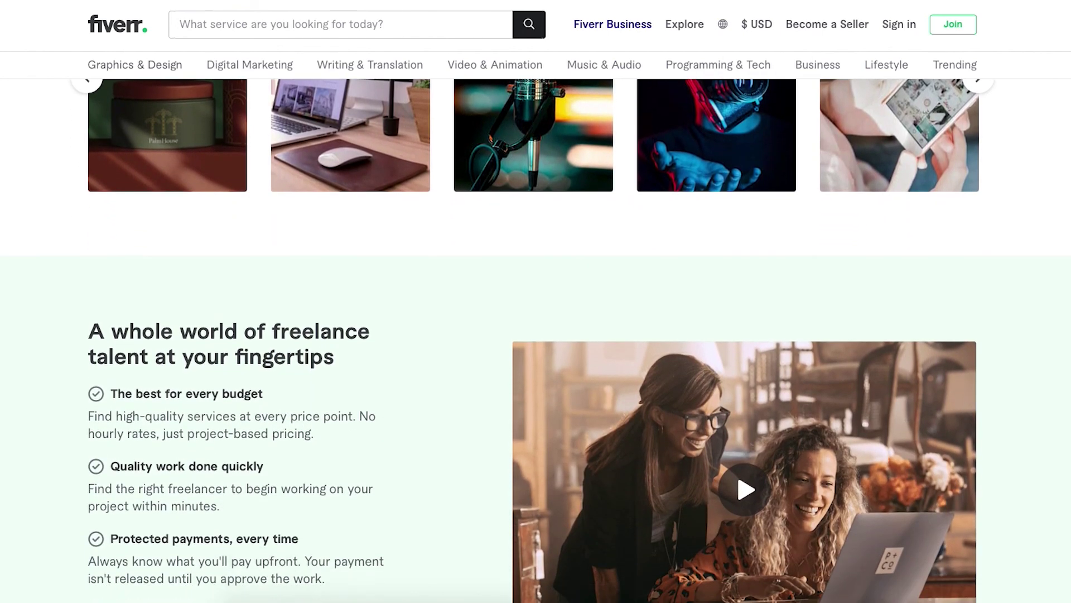
scroll(535, 301, down, 4)
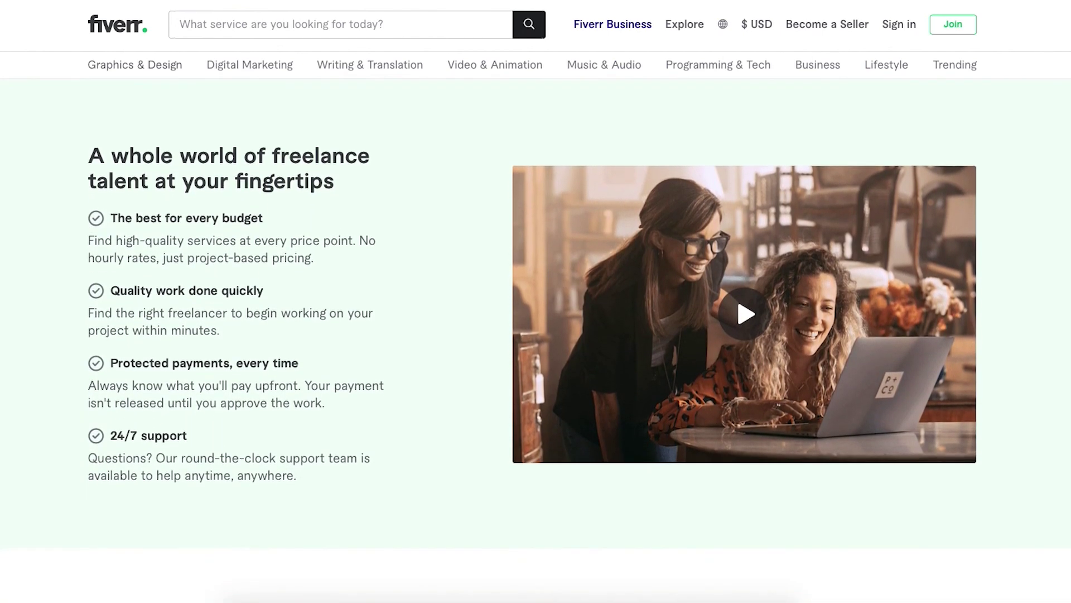
scroll(537, 301, down, 4)
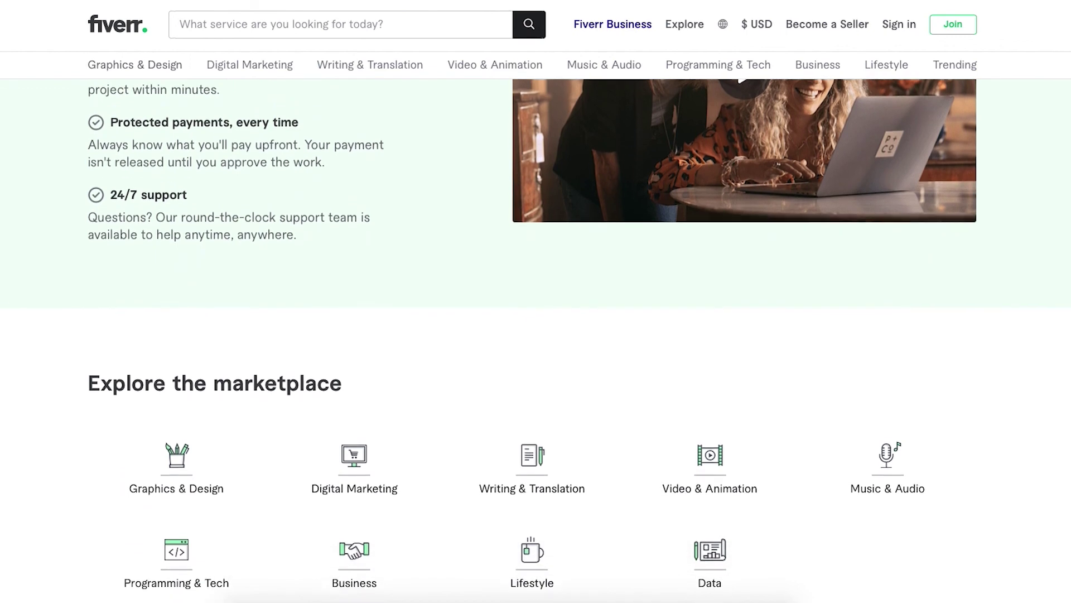
scroll(535, 302, down, 4)
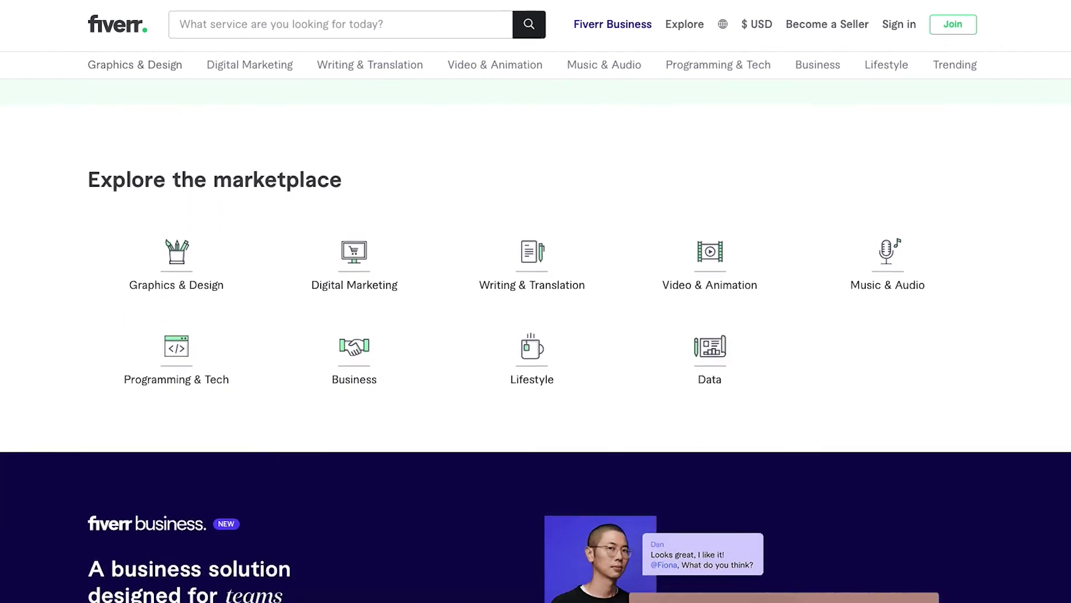
scroll(535, 302, down, 4)
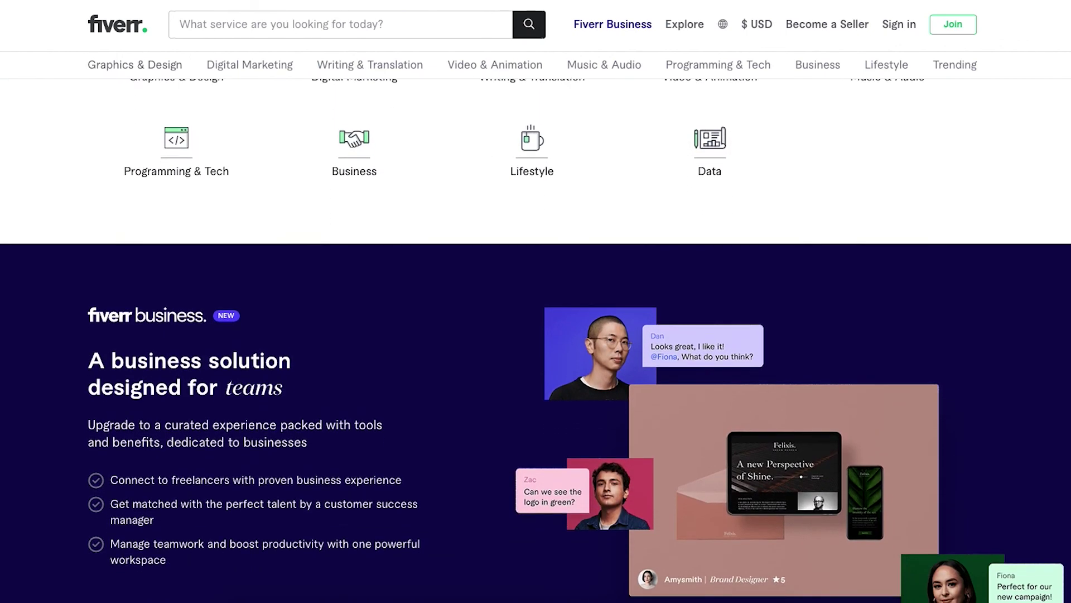
scroll(536, 301, down, 4)
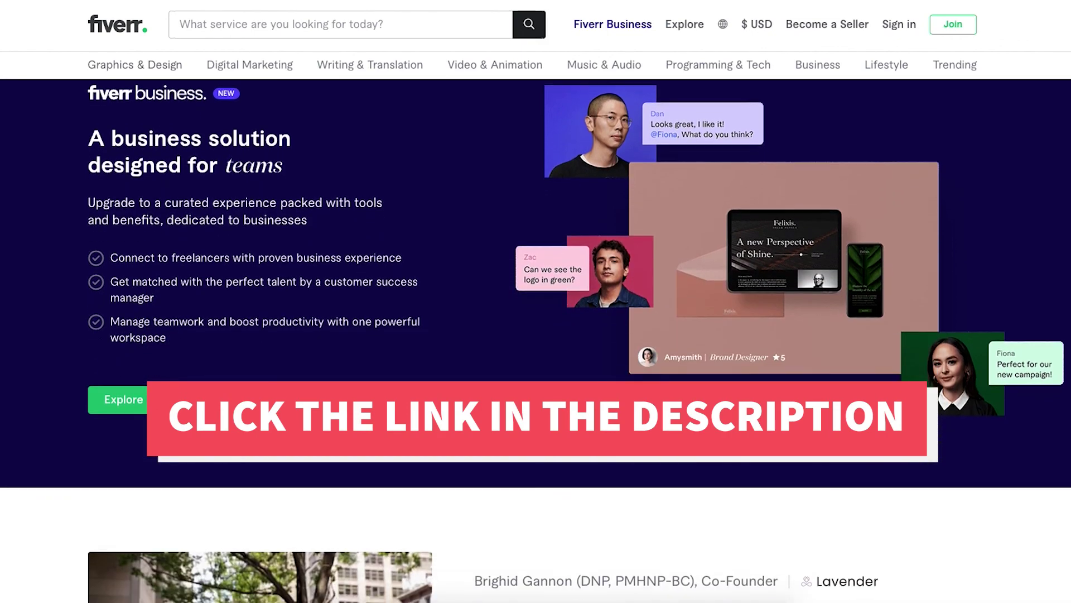